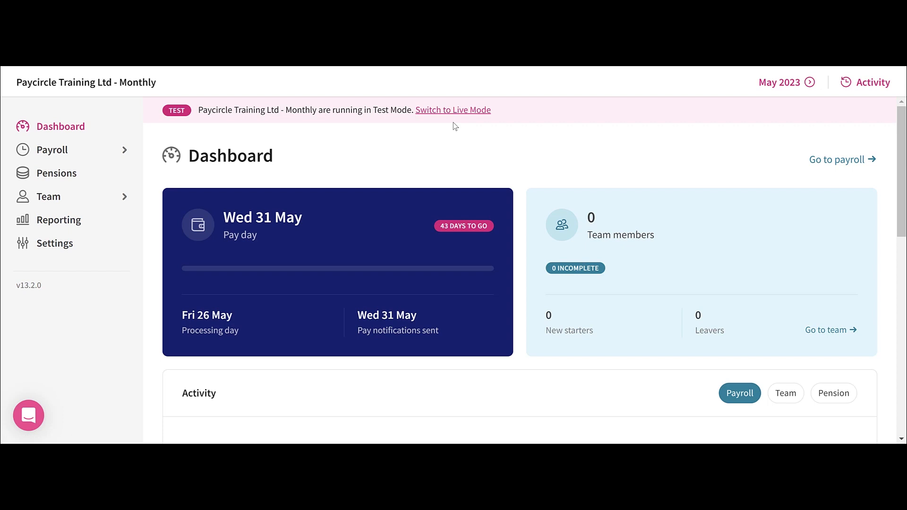
# Step: View the May 2023 pay period, return to the dashboard, and check the company's recent activity log
pyautogui.click(785, 84)
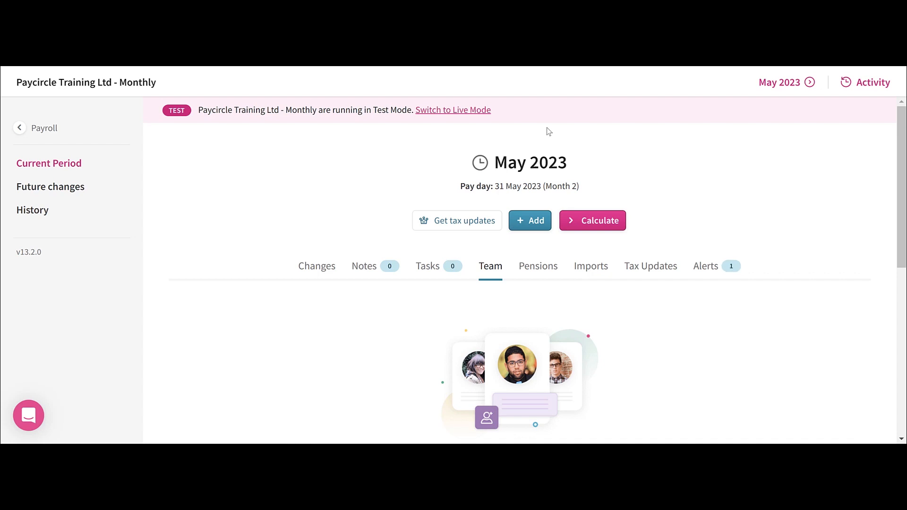
pyautogui.click(20, 129)
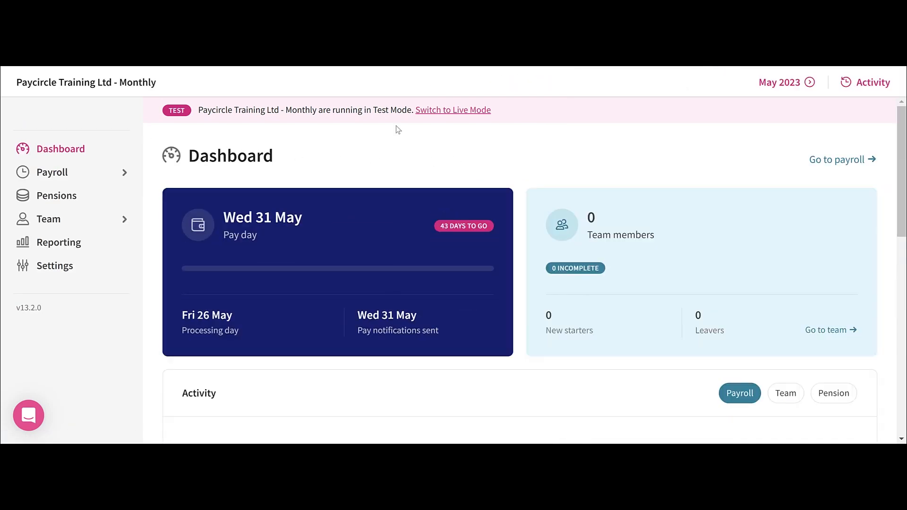
pyautogui.click(870, 85)
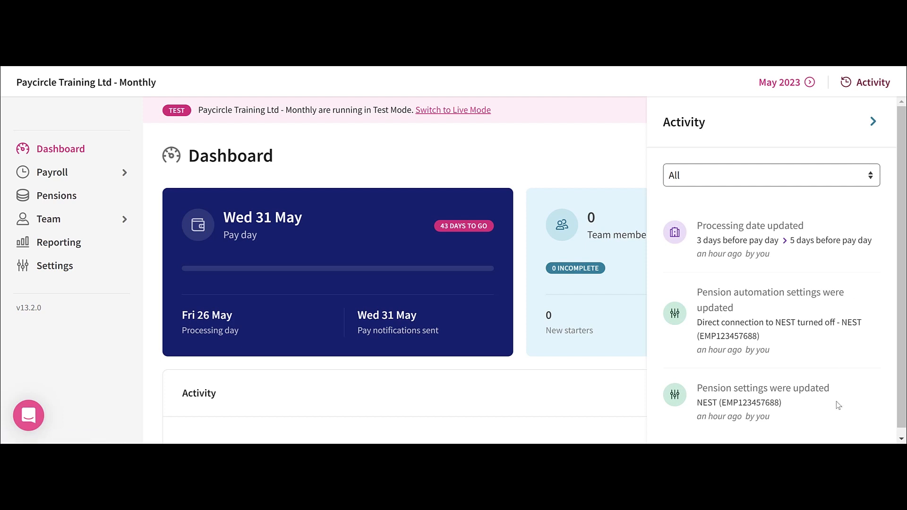
pyautogui.click(872, 122)
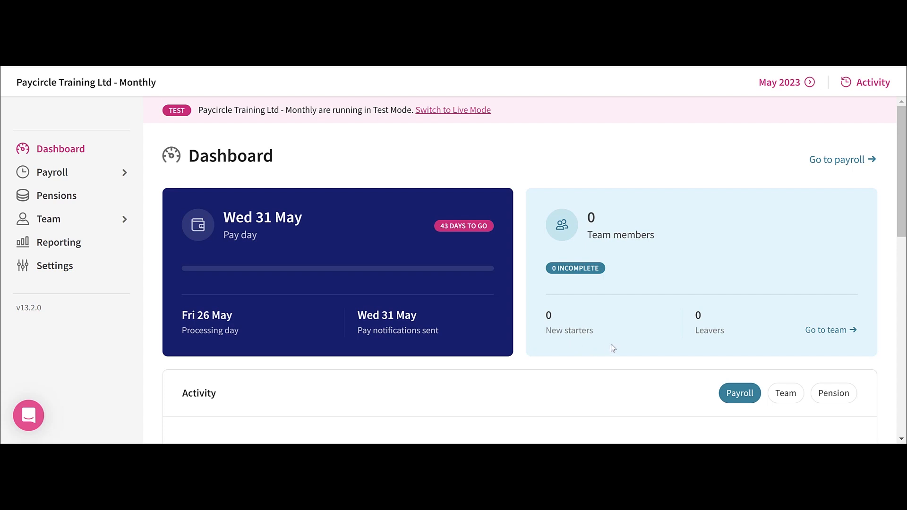
# Step: Look through the dashboard's Activity section, including its Pension activity
pyautogui.scroll(-4, 218, 336)
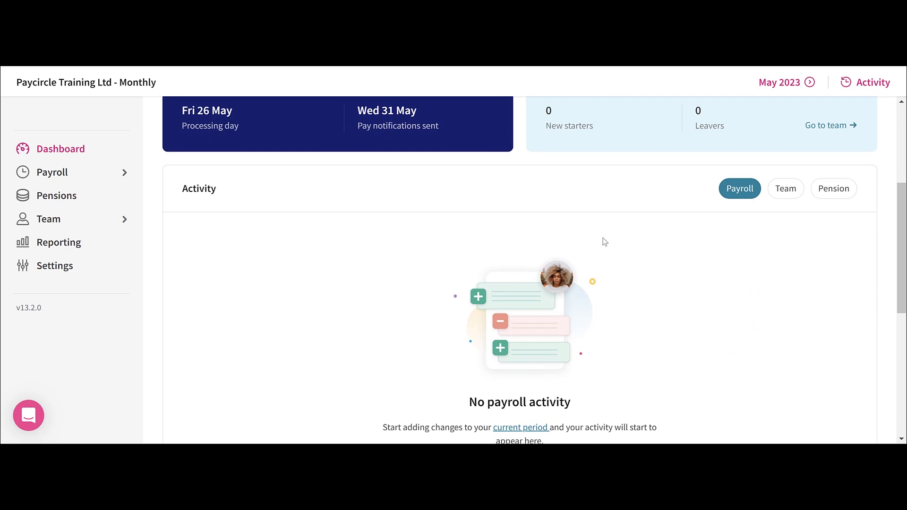
pyautogui.click(840, 189)
pyautogui.scroll(4, 334, 259)
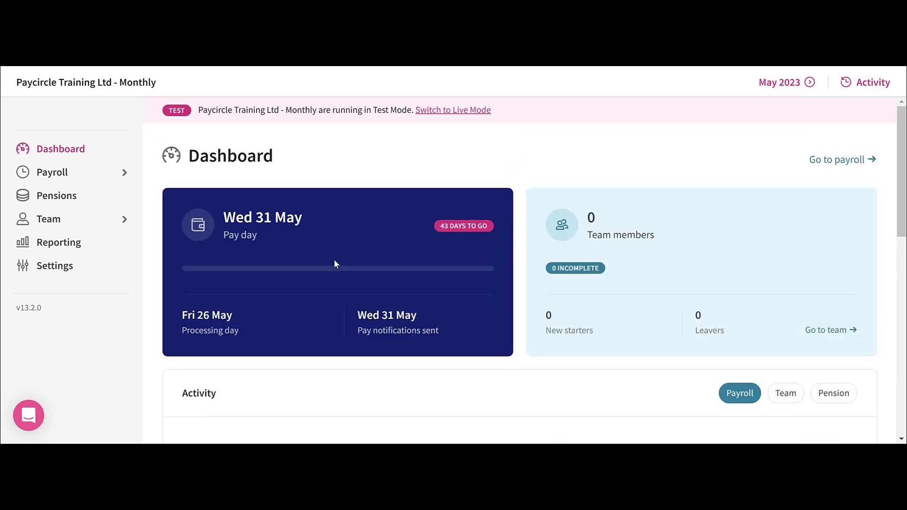
# Step: Examine the Team view of the current payroll period, including its payroll options, and return to the dashboard
pyautogui.click(60, 173)
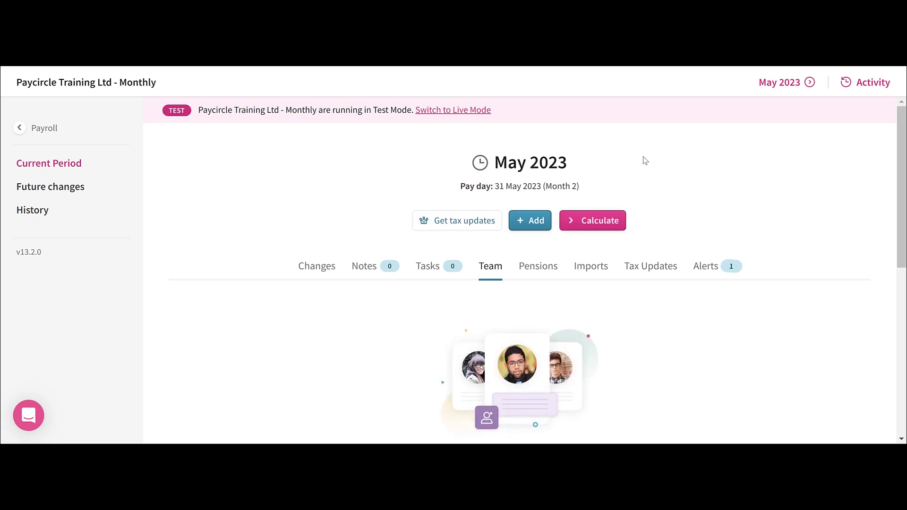
pyautogui.scroll(-3, 642, 157)
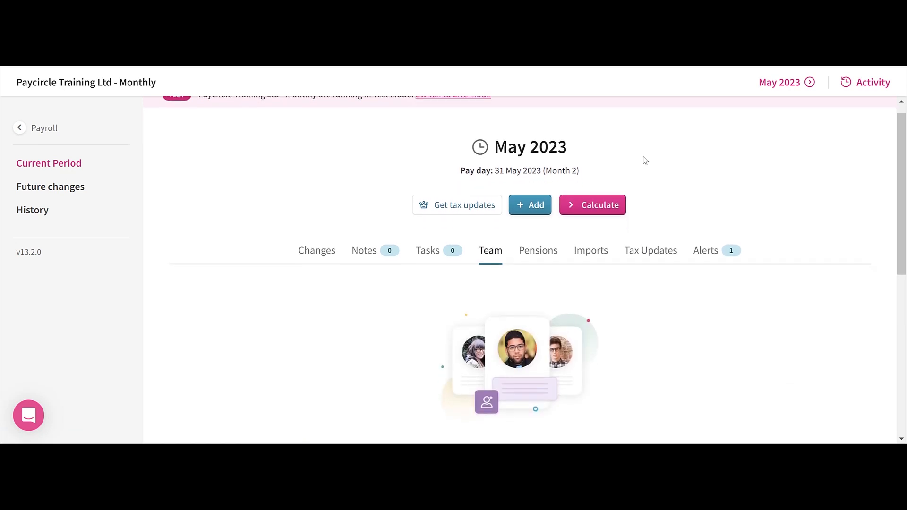
pyautogui.scroll(3, 640, 150)
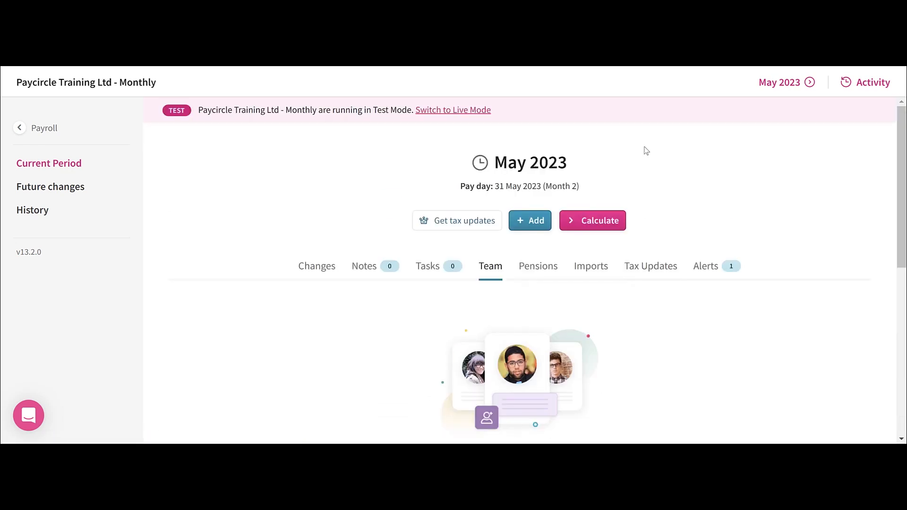
pyautogui.scroll(-1, 724, 156)
pyautogui.scroll(1, 728, 162)
pyautogui.scroll(-2, 596, 171)
pyautogui.scroll(-1, 539, 159)
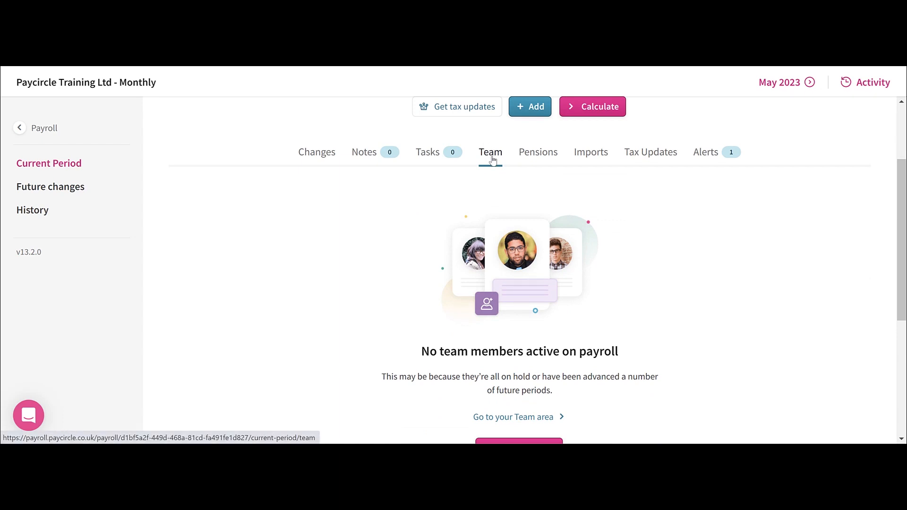
pyautogui.scroll(-3, 492, 161)
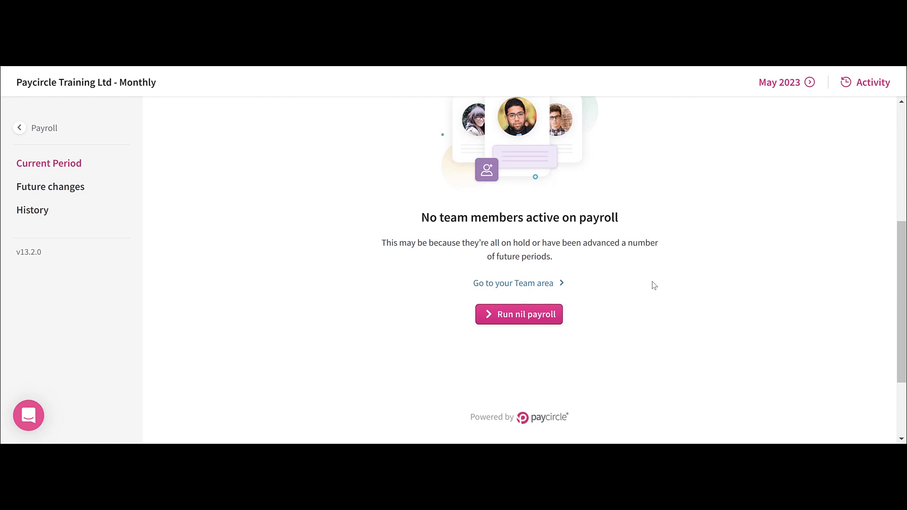
pyautogui.scroll(5, 654, 285)
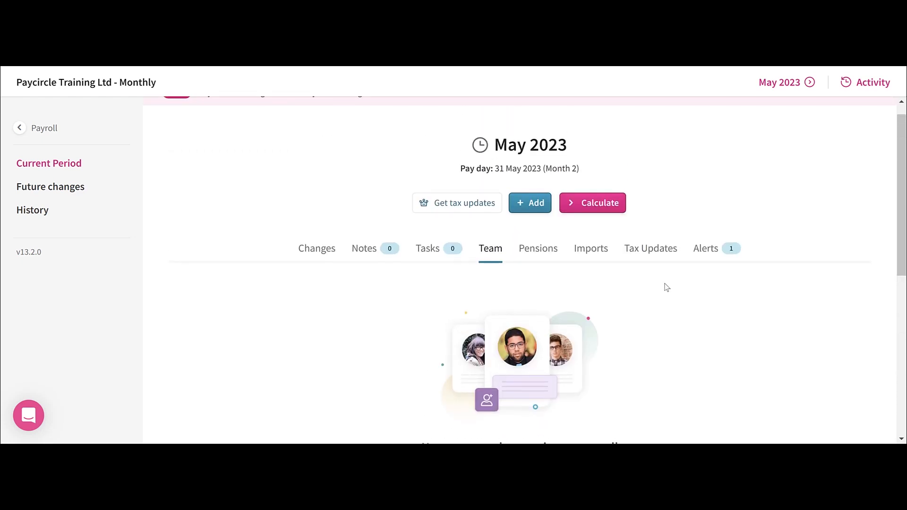
pyautogui.click(18, 128)
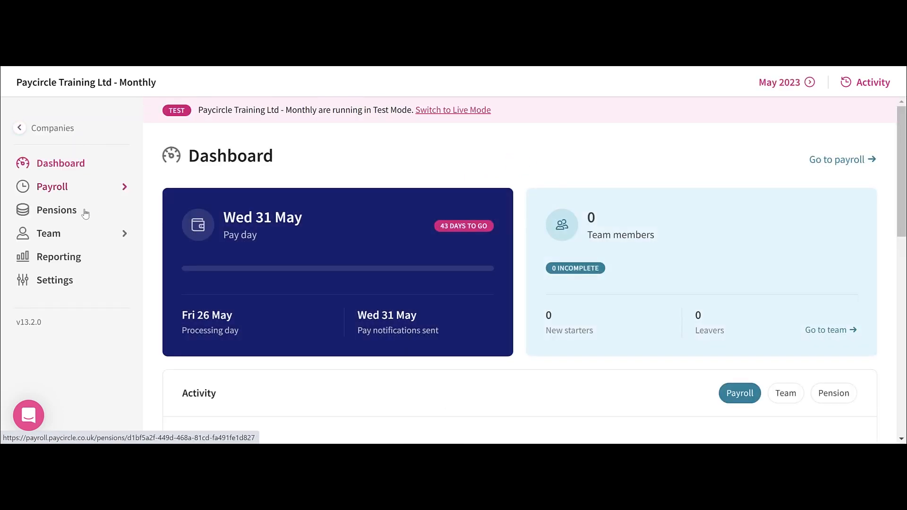
# Step: Review the company's Pensions overview, including the NEST scheme and the option to add a pension
pyautogui.click(56, 212)
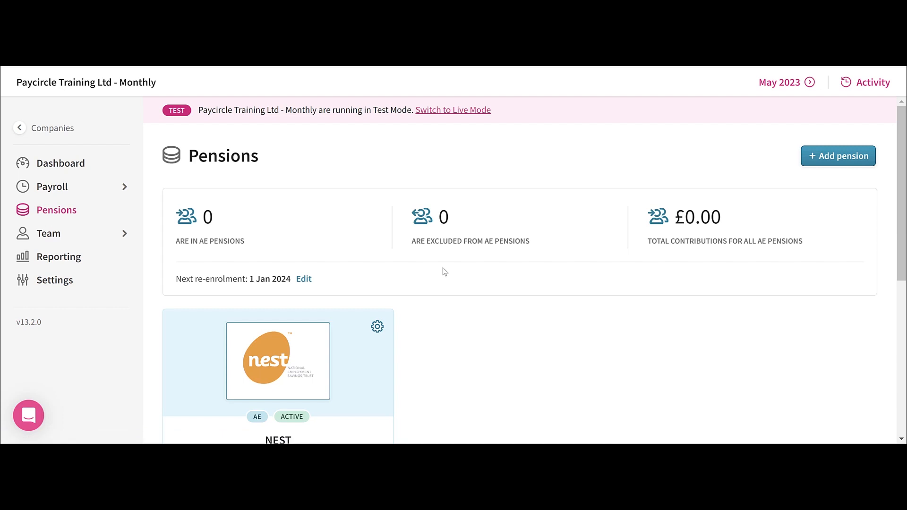
pyautogui.scroll(-2, 442, 270)
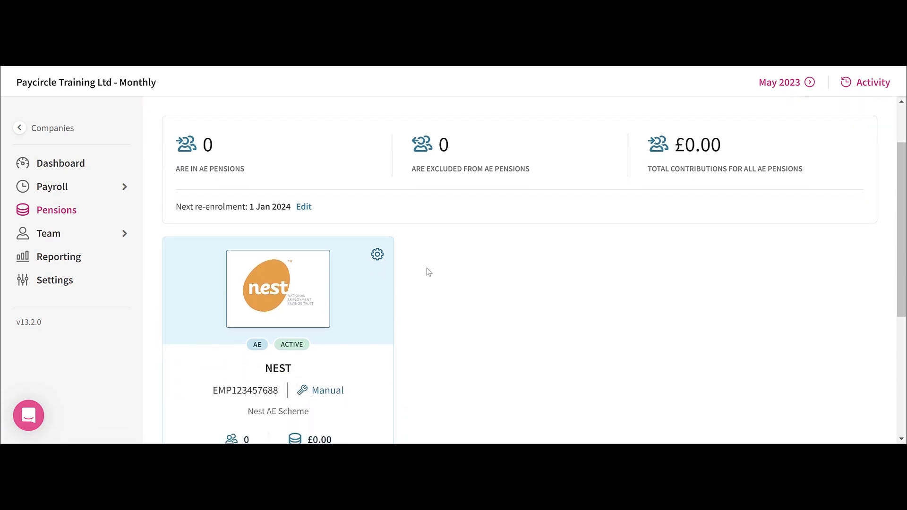
pyautogui.scroll(2, 489, 281)
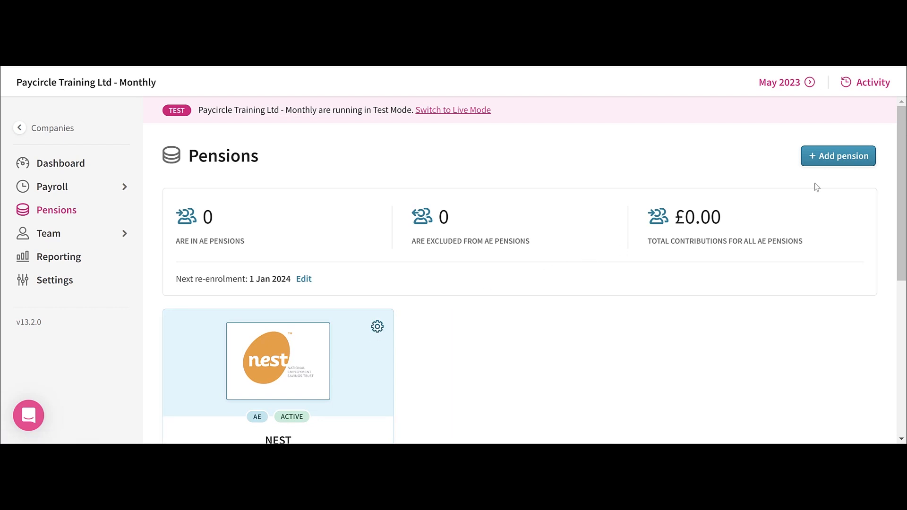
pyautogui.click(840, 158)
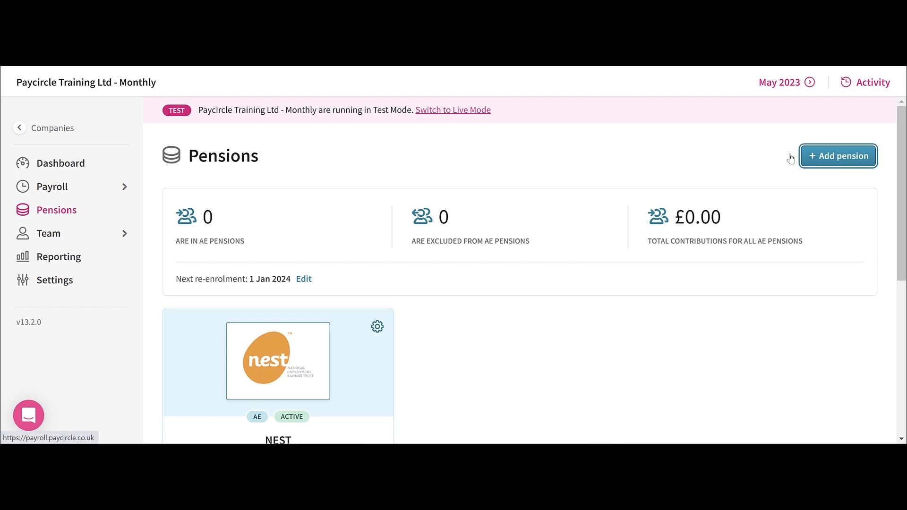
# Step: View the Team members area with its options for importing or adding team members, and return to the dashboard
pyautogui.click(48, 235)
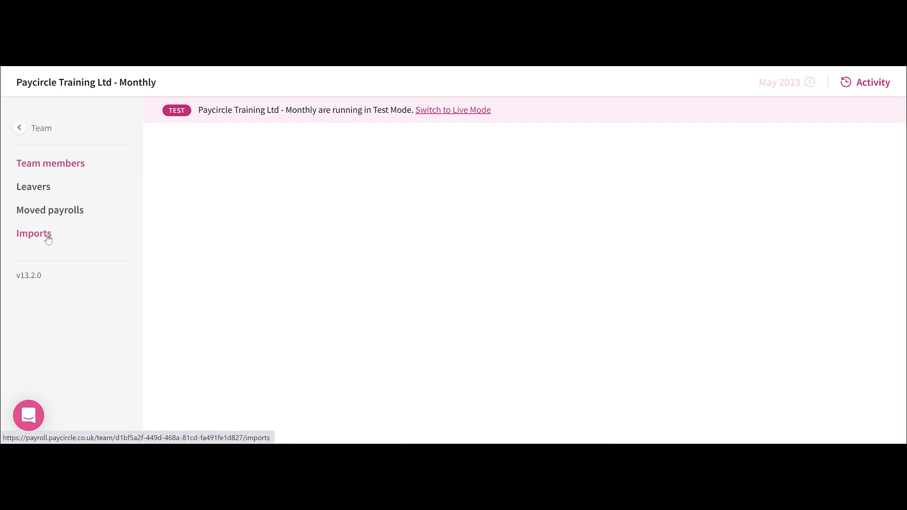
pyautogui.scroll(-2, 284, 232)
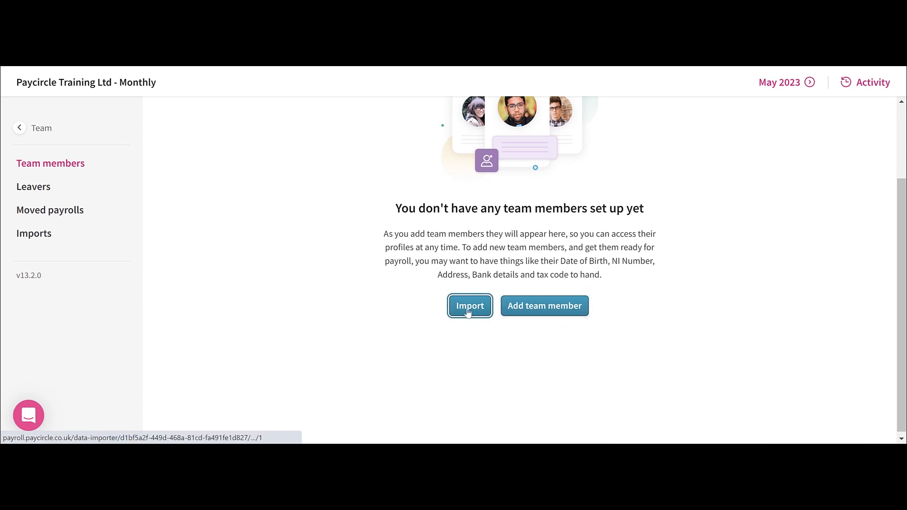
pyautogui.click(40, 130)
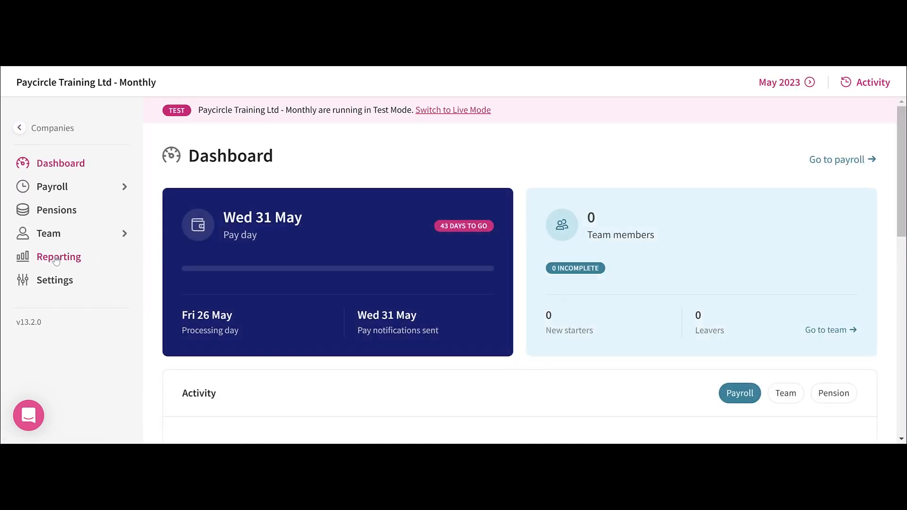
# Step: Browse the standard reports available in the company's Reporting area
pyautogui.click(67, 262)
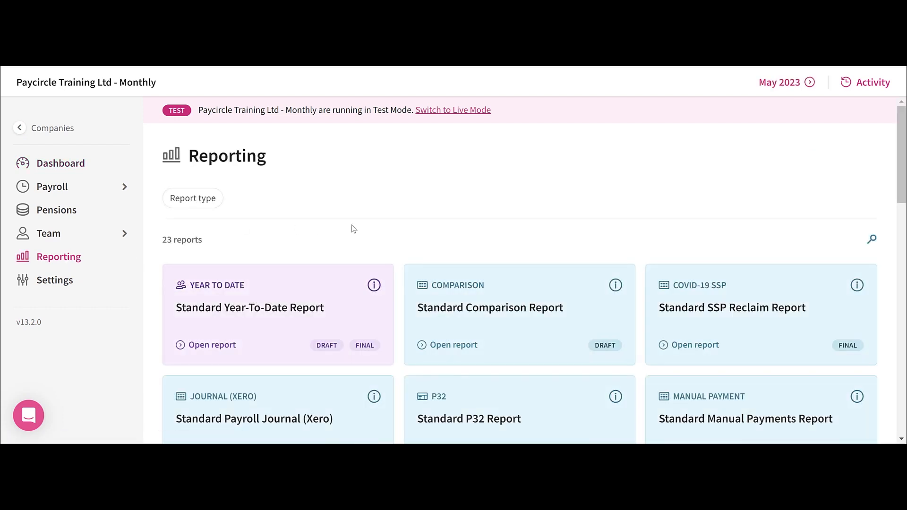
pyautogui.scroll(-5, 352, 225)
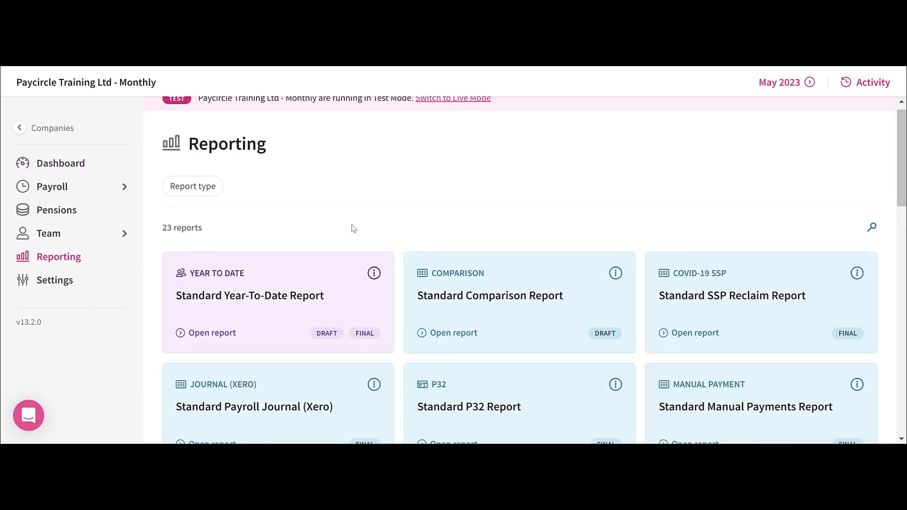
pyautogui.scroll(3, 352, 225)
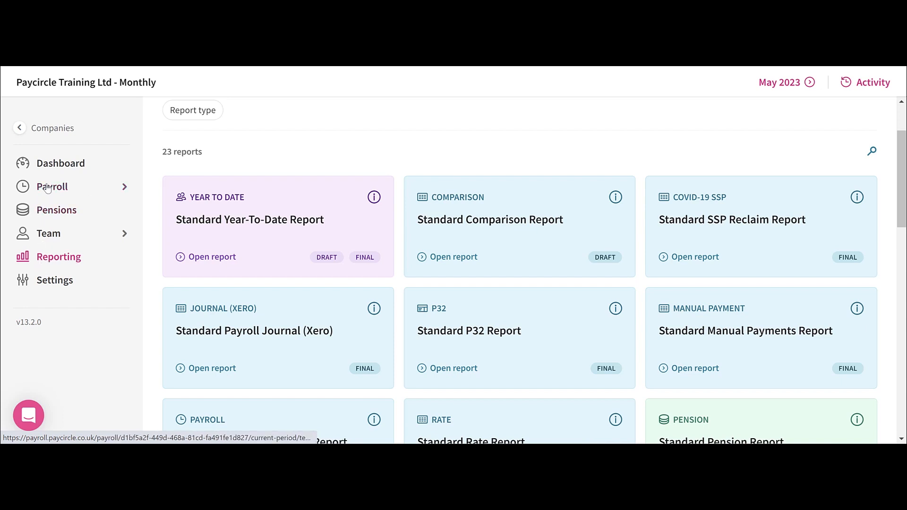
# Step: Review the categories in the company's Settings overview, including payroll settings and reports and journals, and return to the dashboard
pyautogui.click(55, 283)
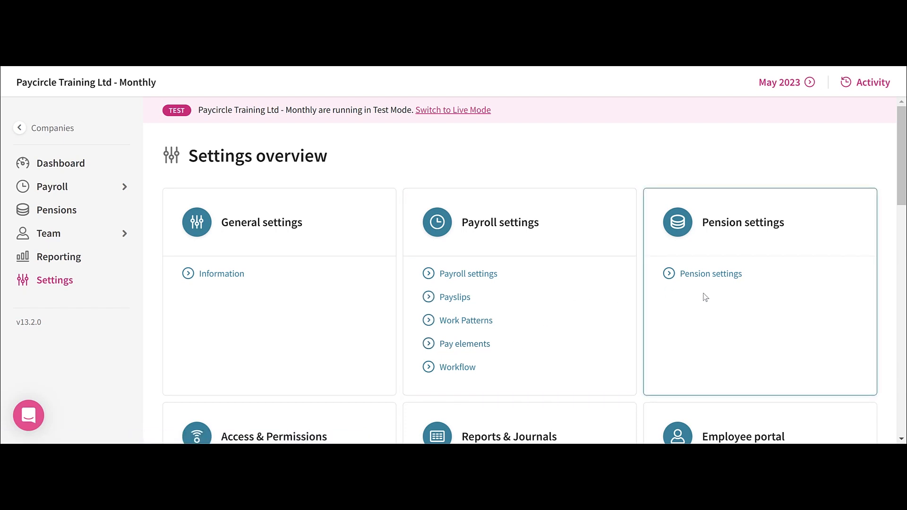
pyautogui.scroll(-5, 703, 298)
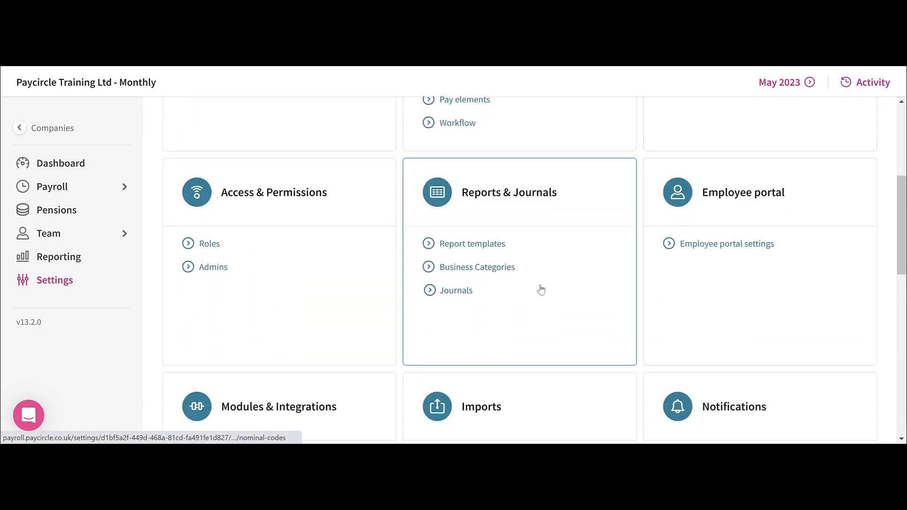
pyautogui.scroll(1, 548, 286)
pyautogui.scroll(5, 549, 286)
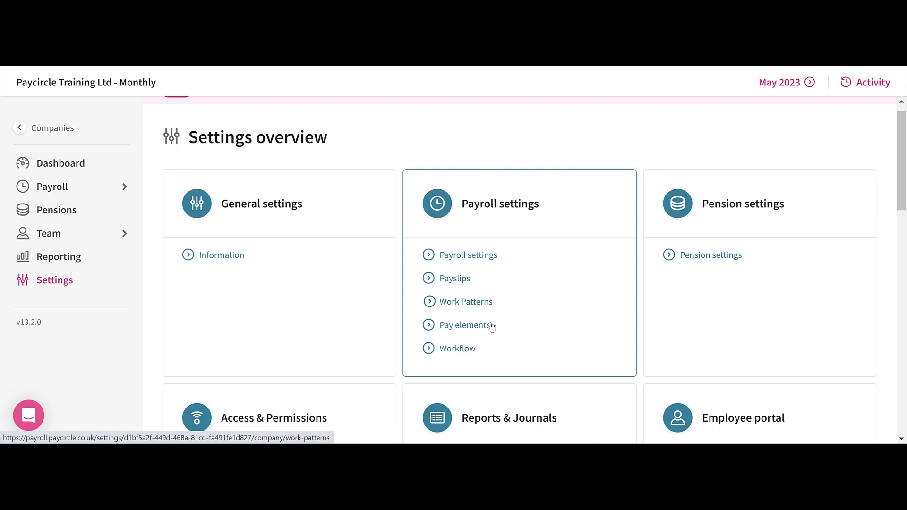
pyautogui.scroll(-1, 524, 256)
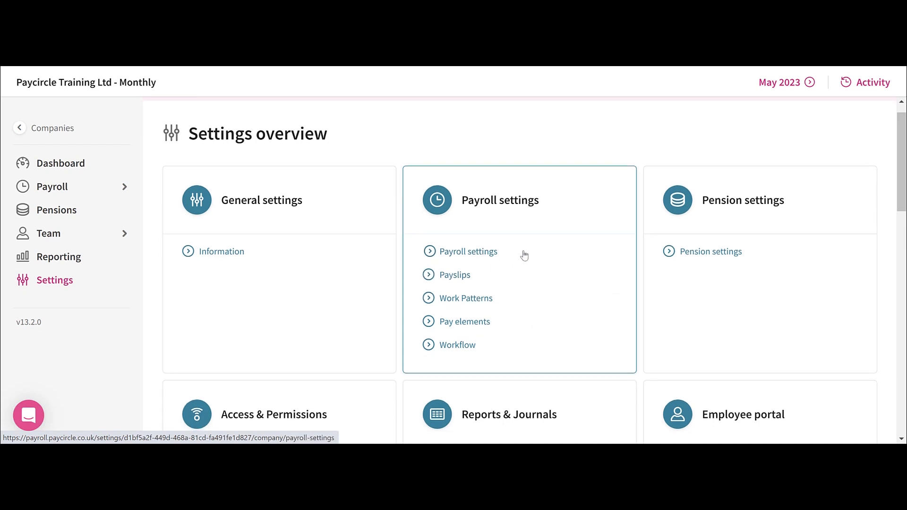
pyautogui.click(46, 168)
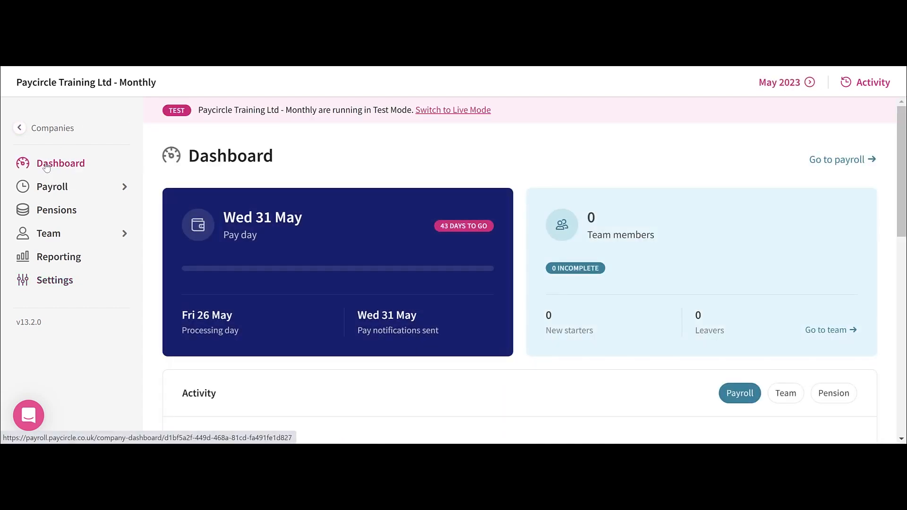